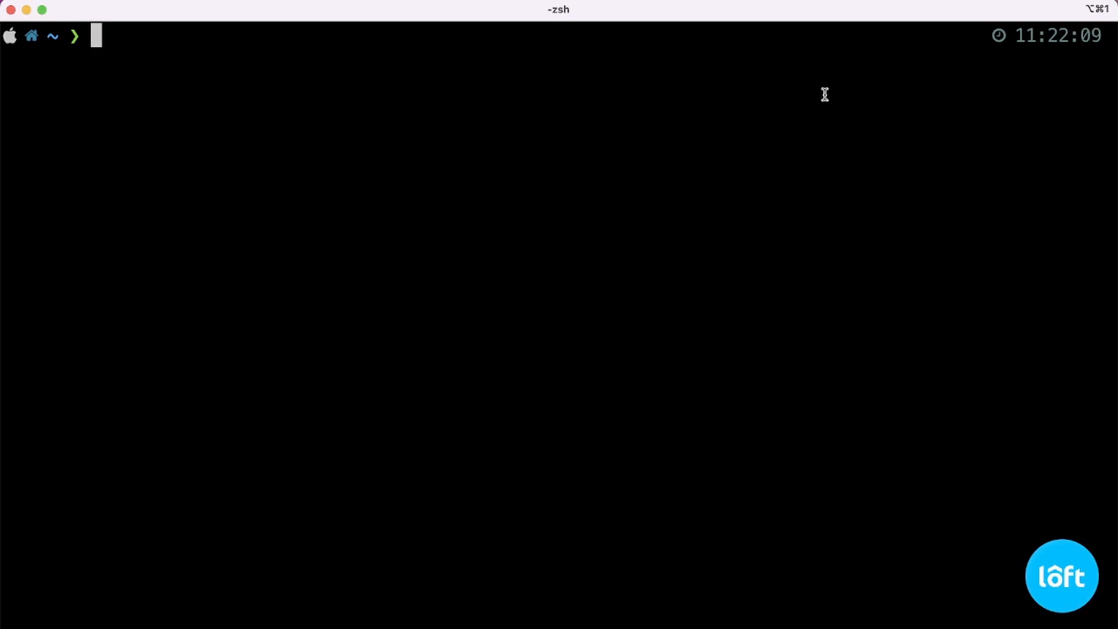
Step: Switch to Docker Desktop and review the Kubernetes and Extensions preferences, closing them without changes
left_click(795, 618)
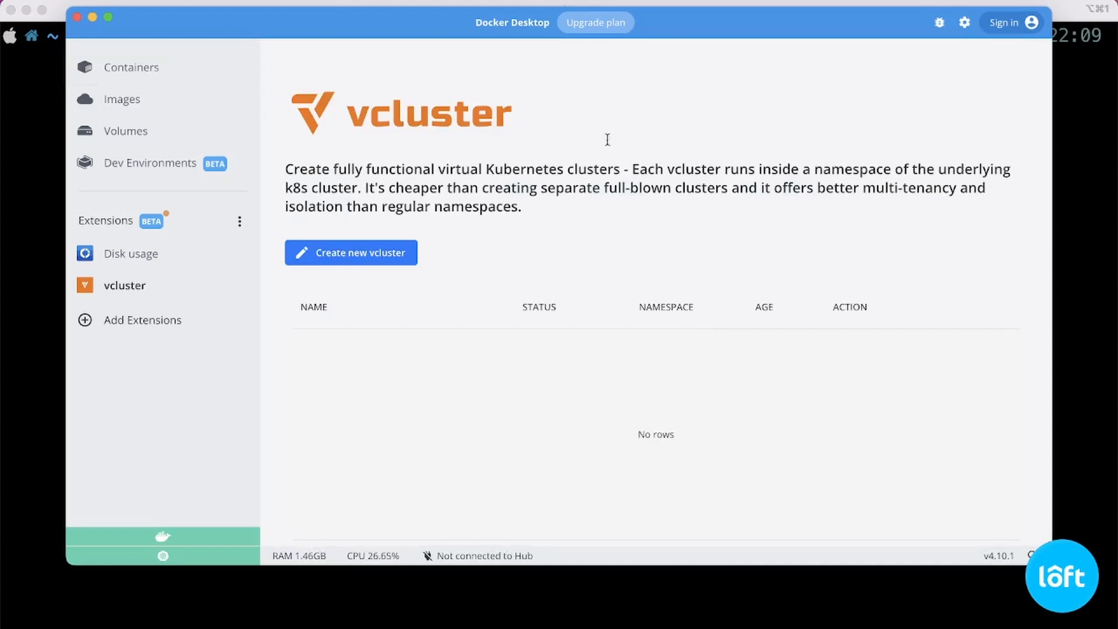
left_click(964, 23)
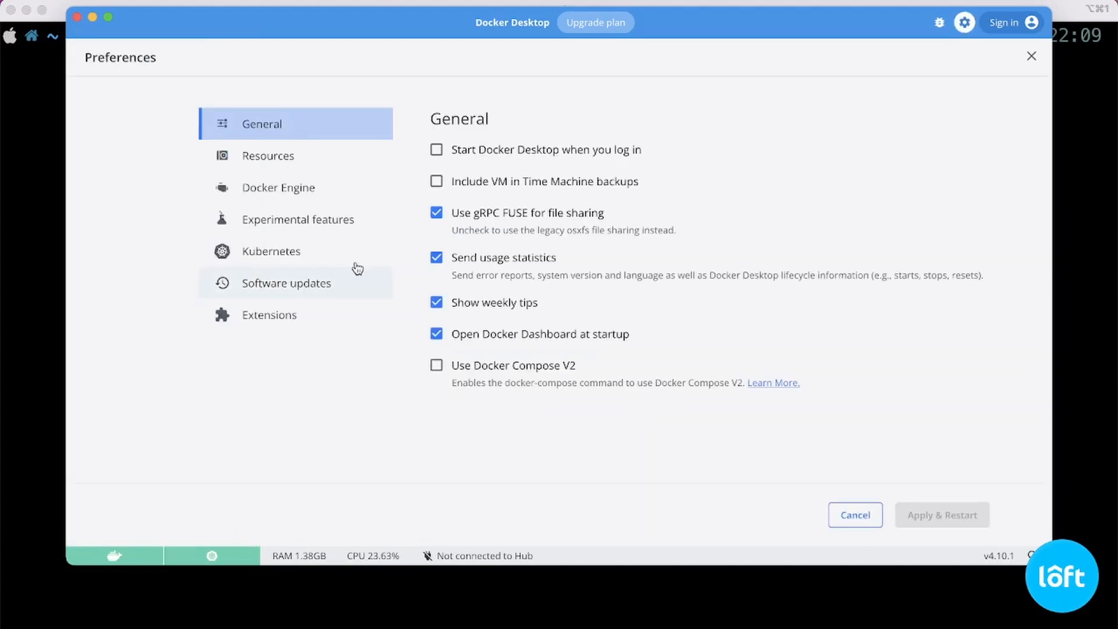
left_click(337, 257)
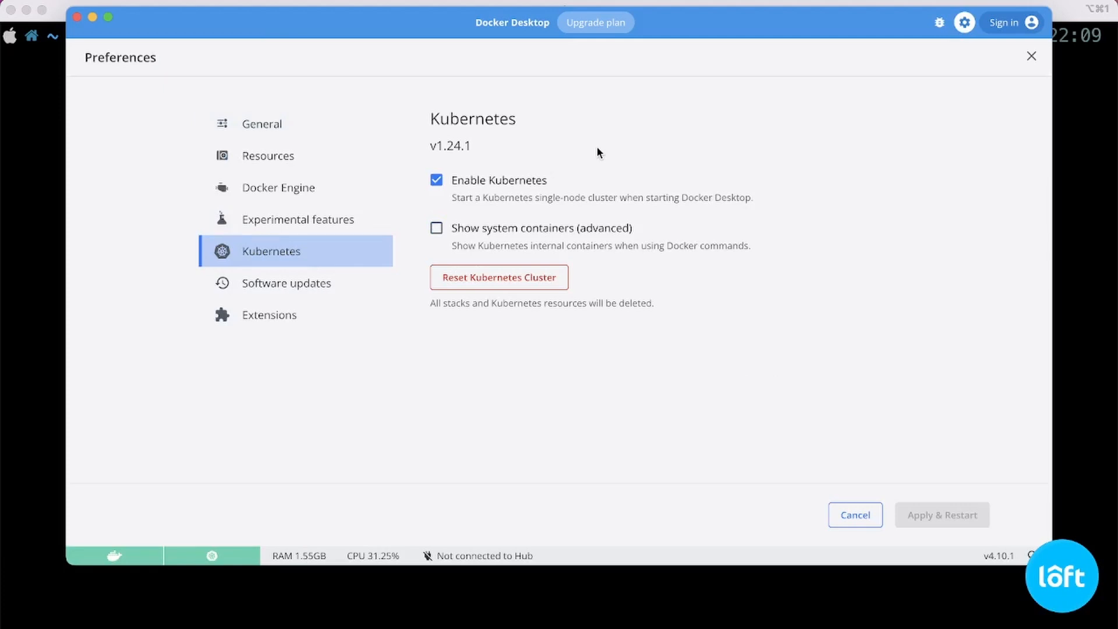
left_click(282, 314)
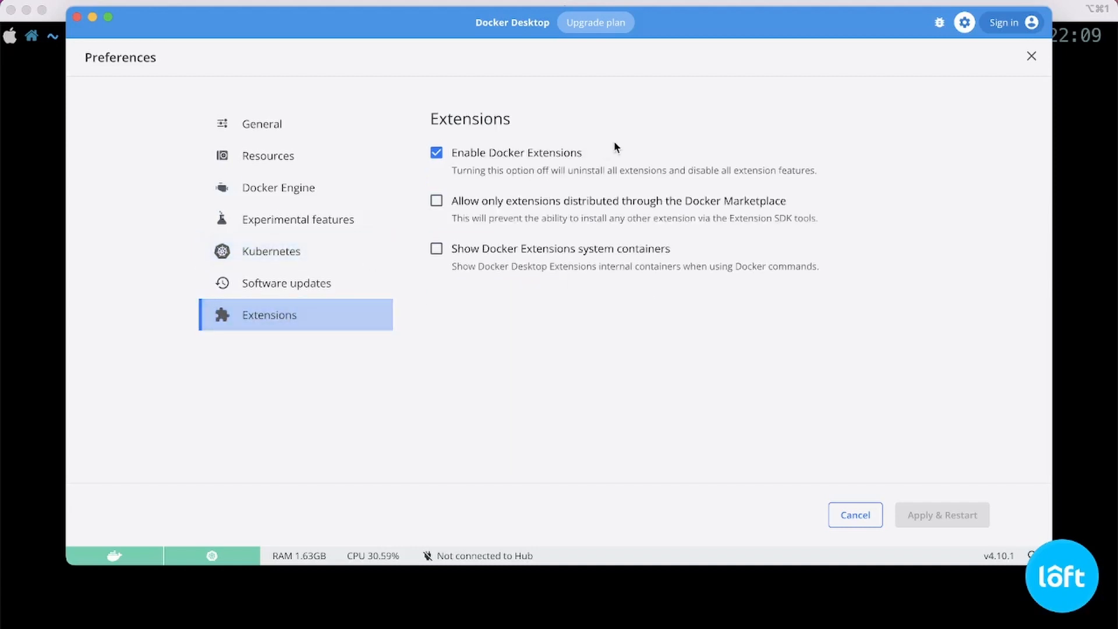
left_click(1032, 56)
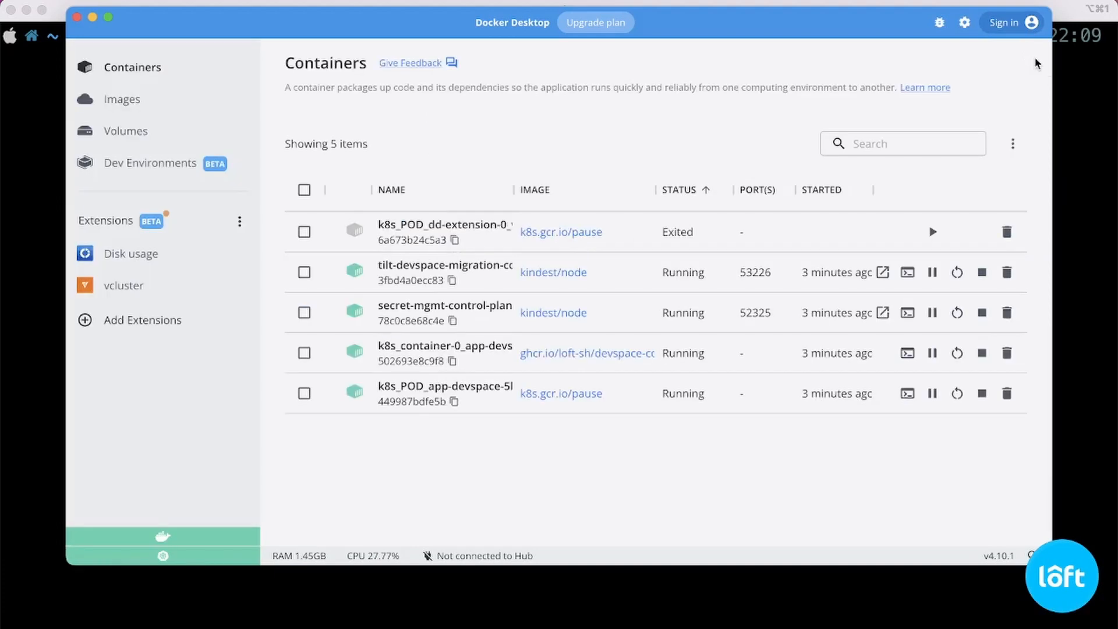
Step: Start a new virtual cluster in the vcluster extension, naming it dd-extension-demo and choosing Create new for its namespace
left_click(191, 289)
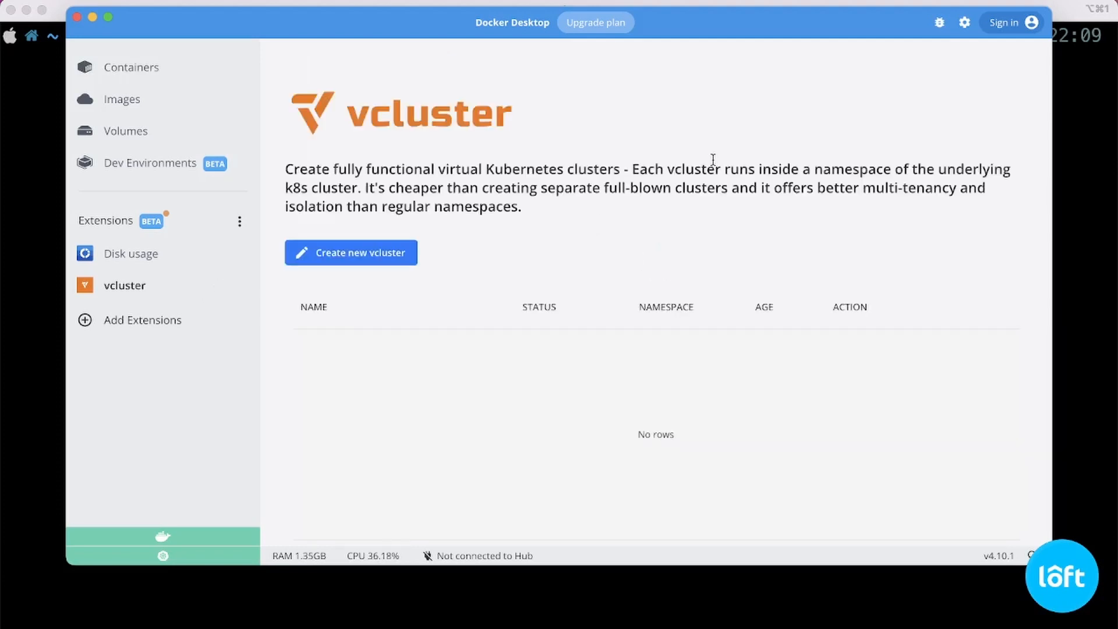
left_click(408, 255)
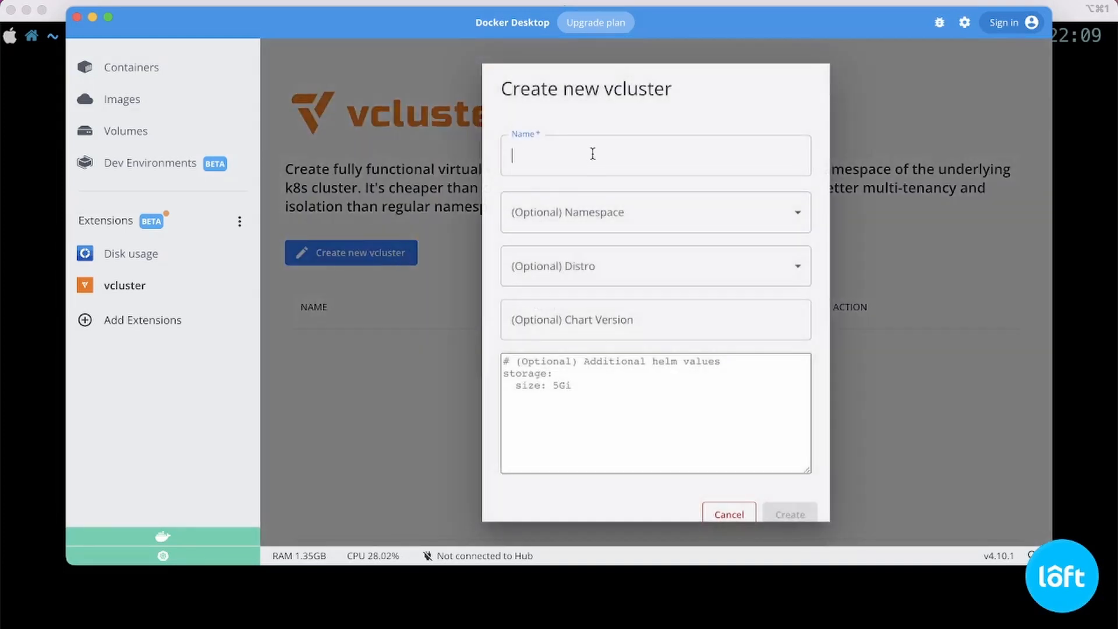
type("dd-")
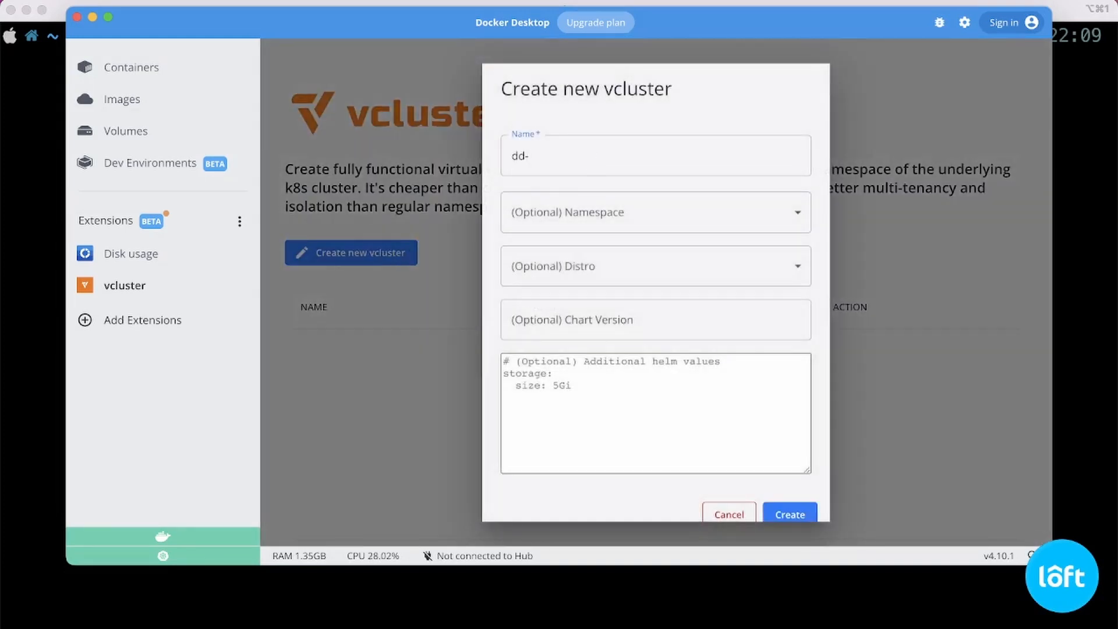
type("extension-demo")
left_click(656, 204)
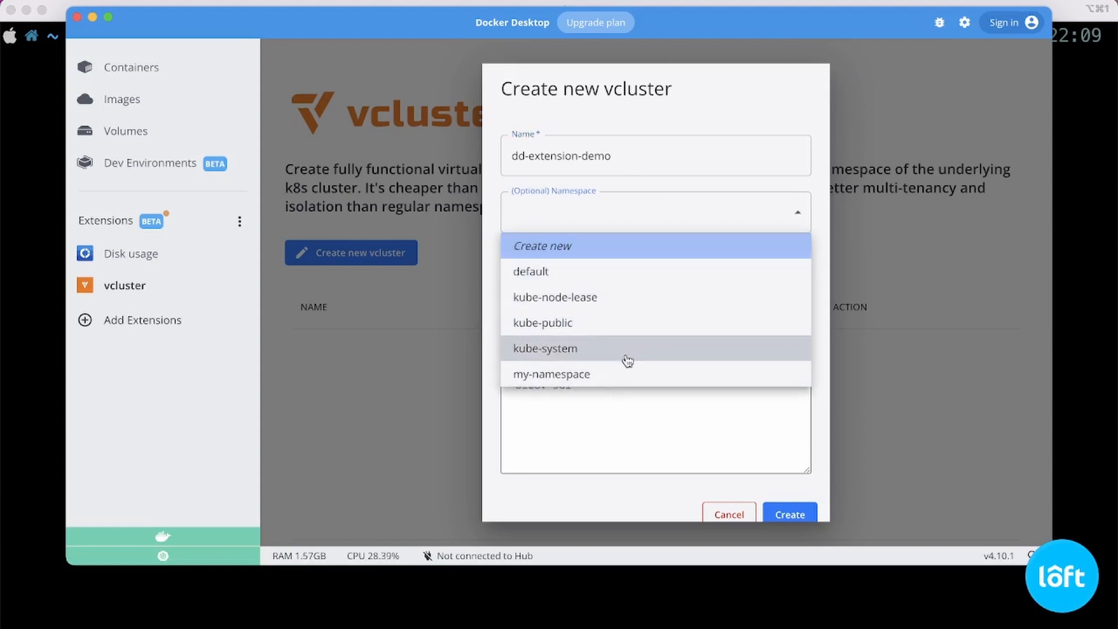
left_click(640, 252)
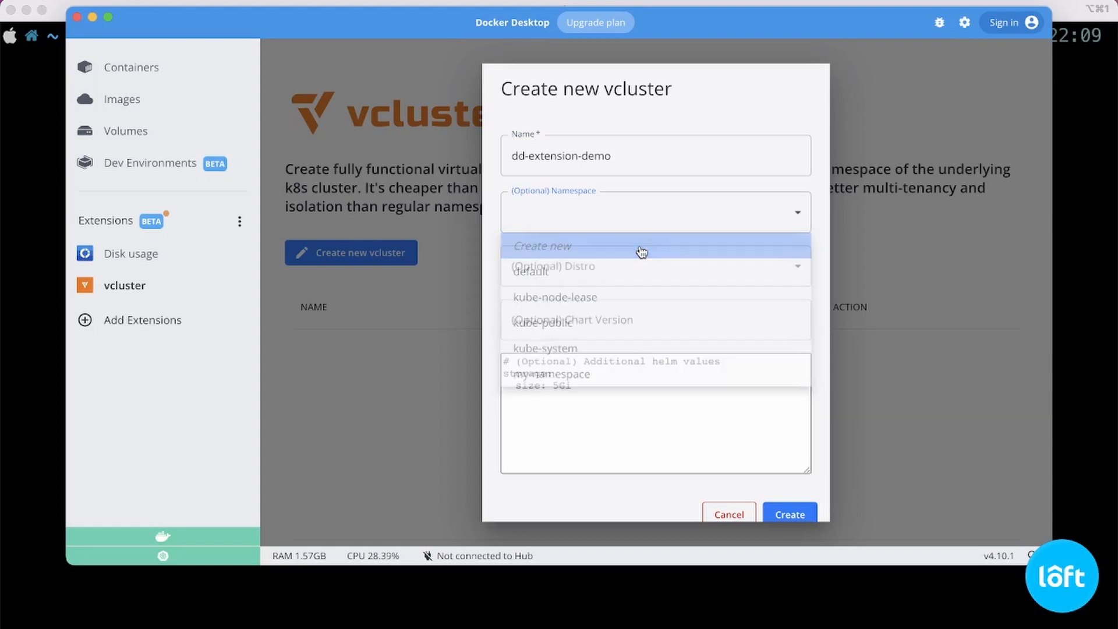
Step: Leave the distro, chart version and additional Helm values unset, and create the virtual cluster
left_click(684, 266)
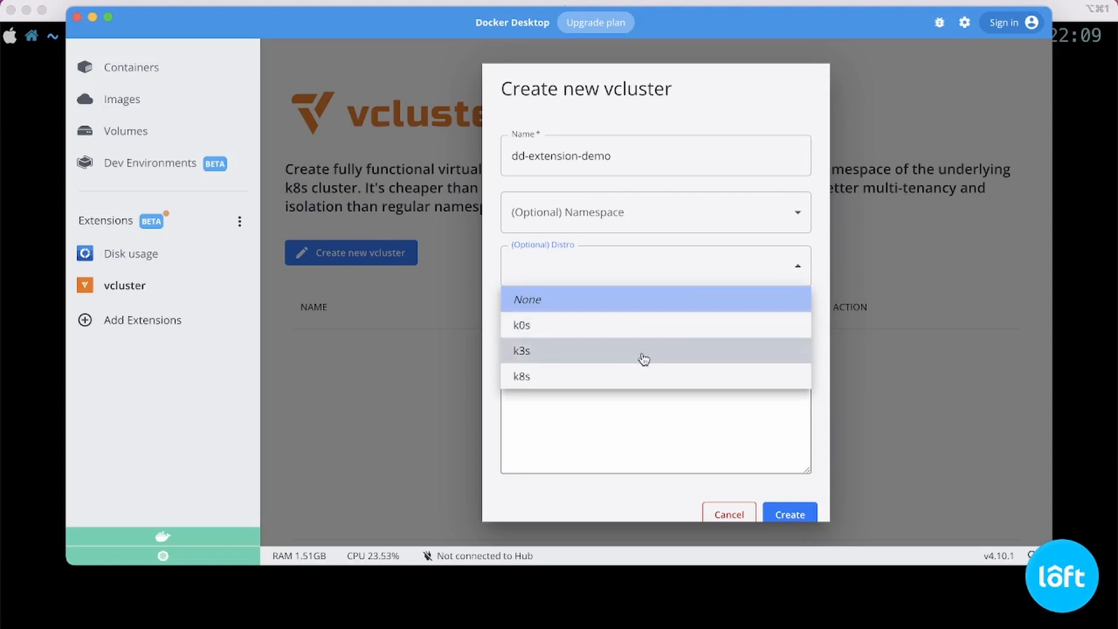
left_click(754, 262)
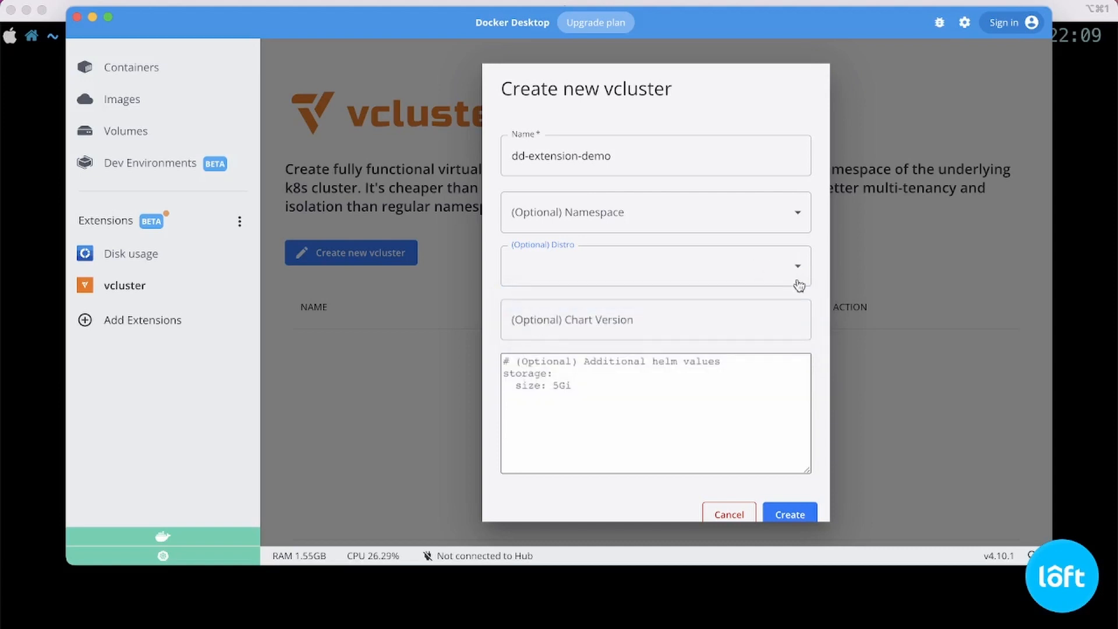
left_click(738, 328)
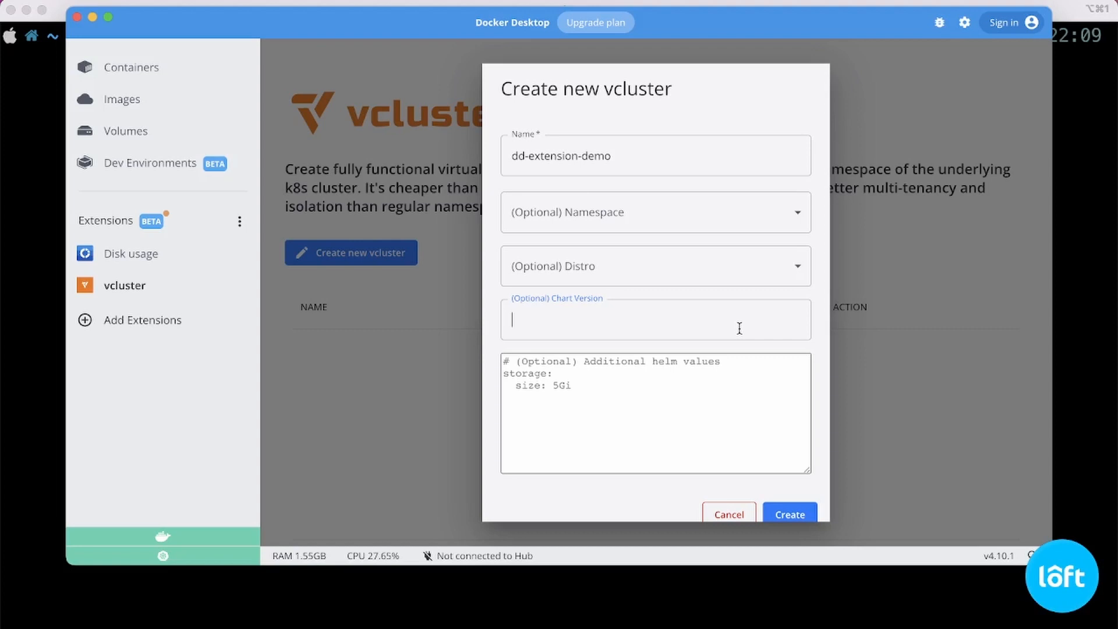
left_click(583, 387)
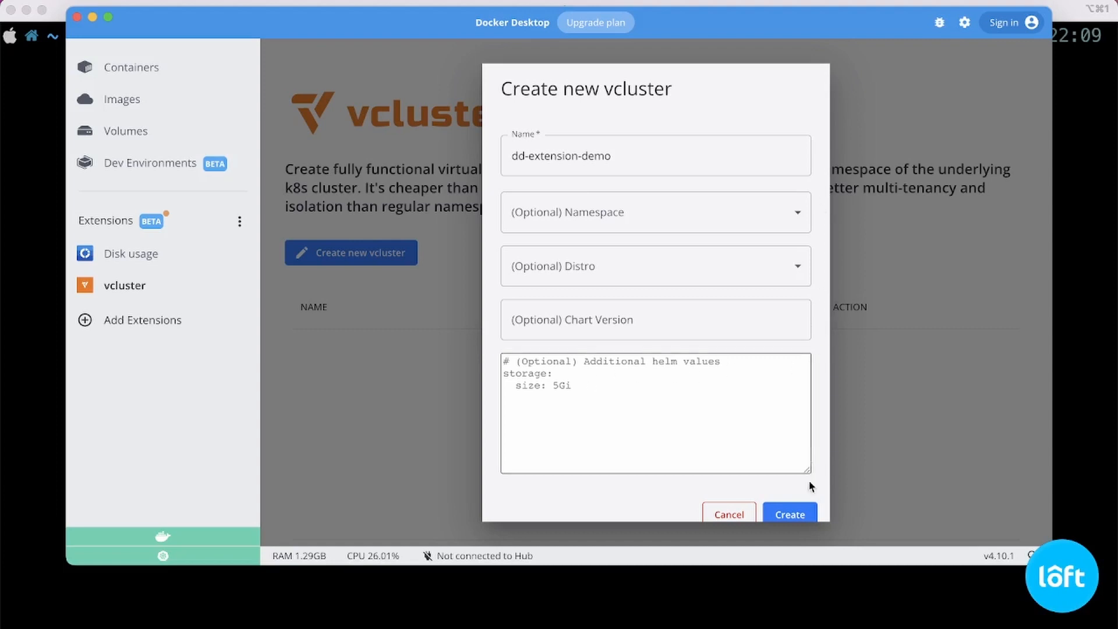
left_click(807, 514)
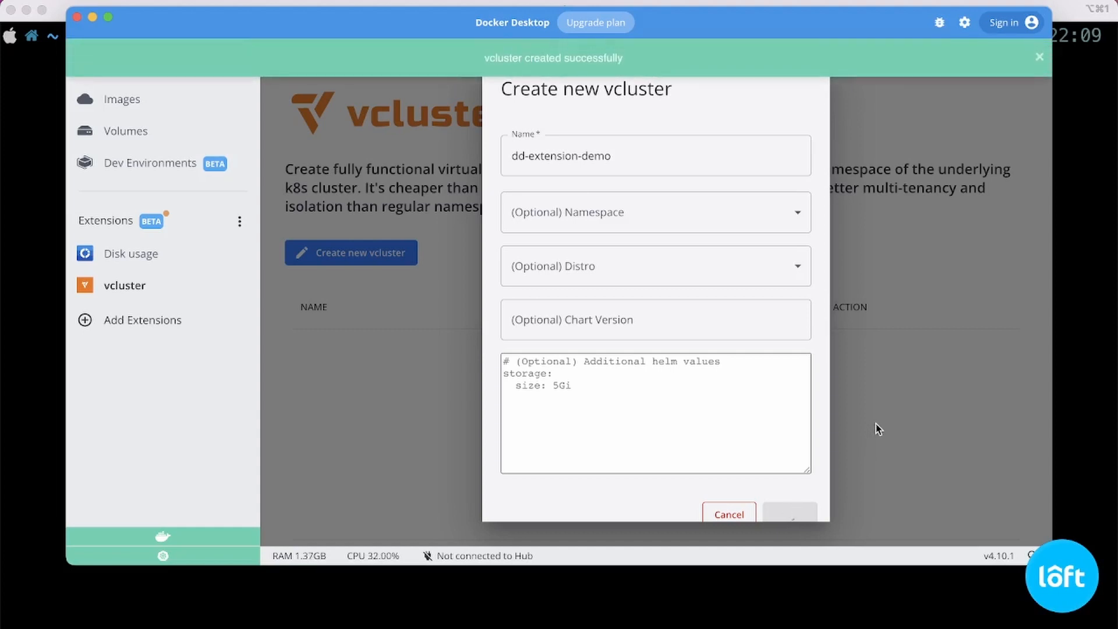
Step: Switch to the terminal, run vcluster list, and examine the vcluster- prefix of the new cluster's namespace
left_click(699, 608)
type("vcluster list")
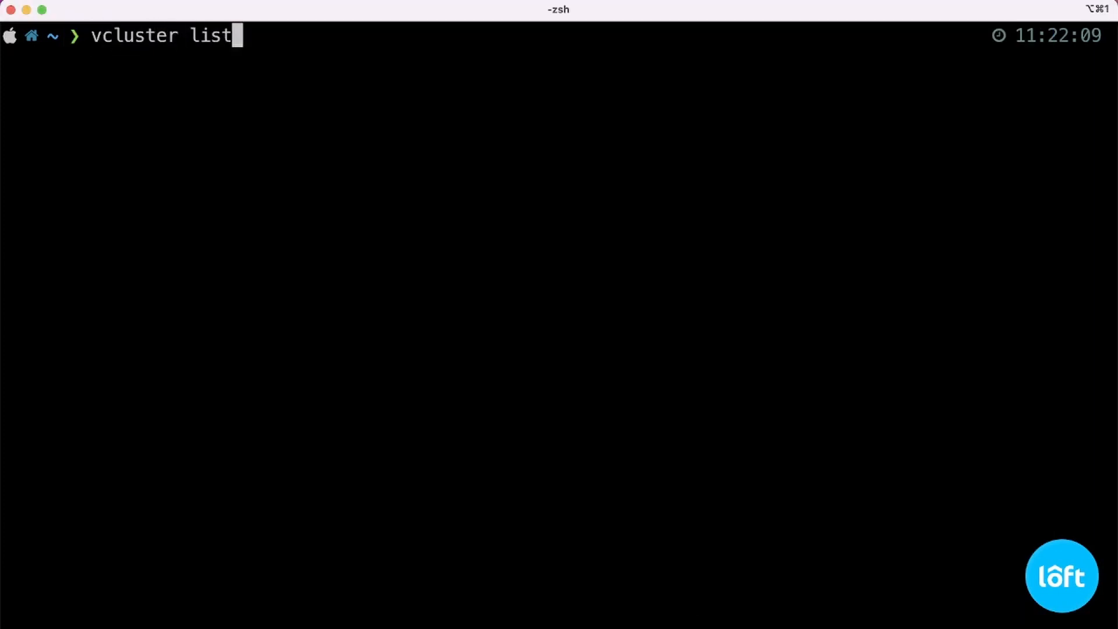
key("Return")
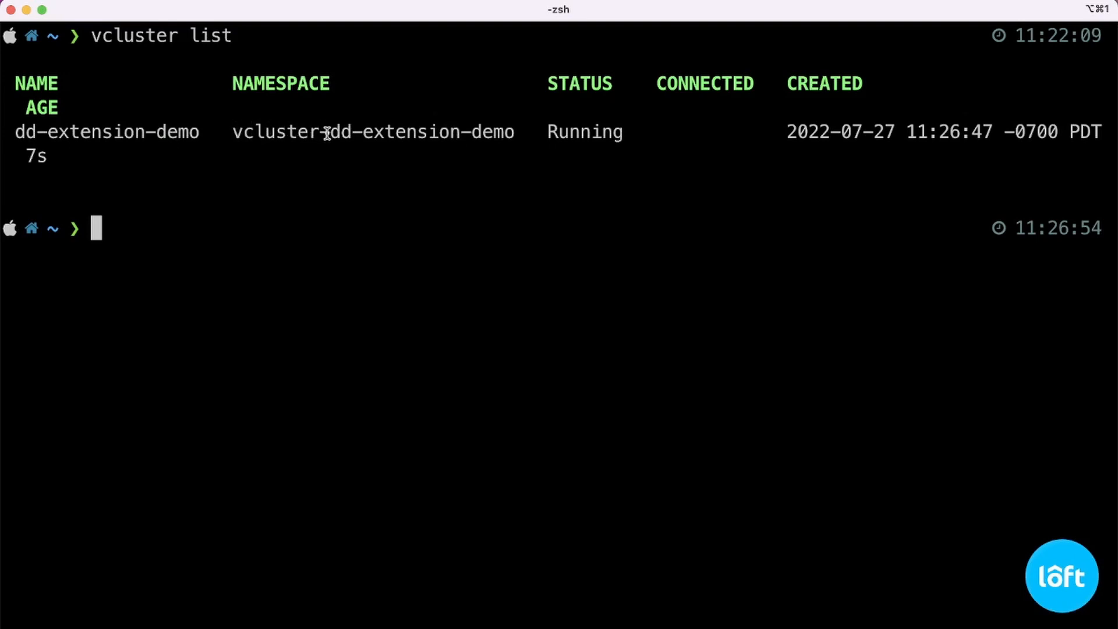
left_click_drag(328, 133, 233, 134)
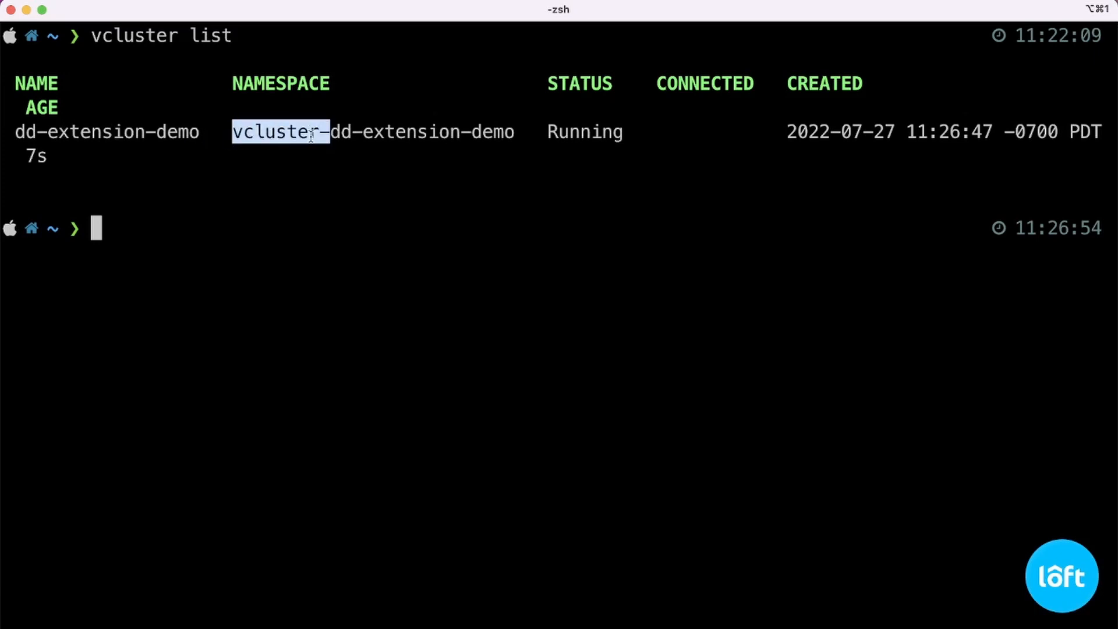
left_click(416, 176)
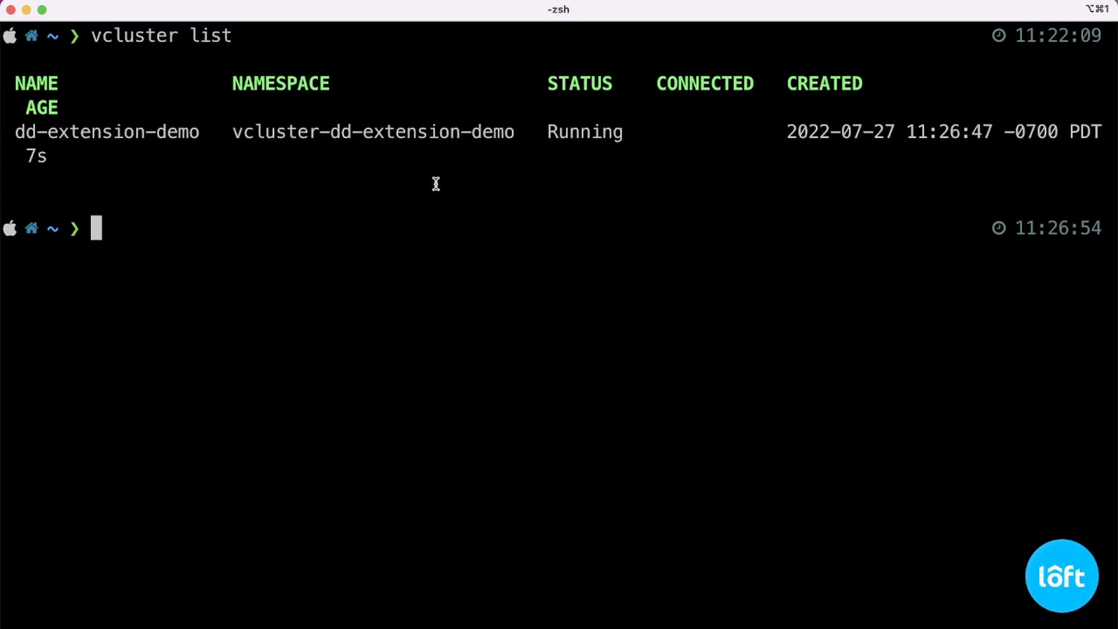
Step: Pause the dd-extension-demo virtual cluster in Docker Desktop, and check its status in the terminal with vcluster list
key("super+Tab")
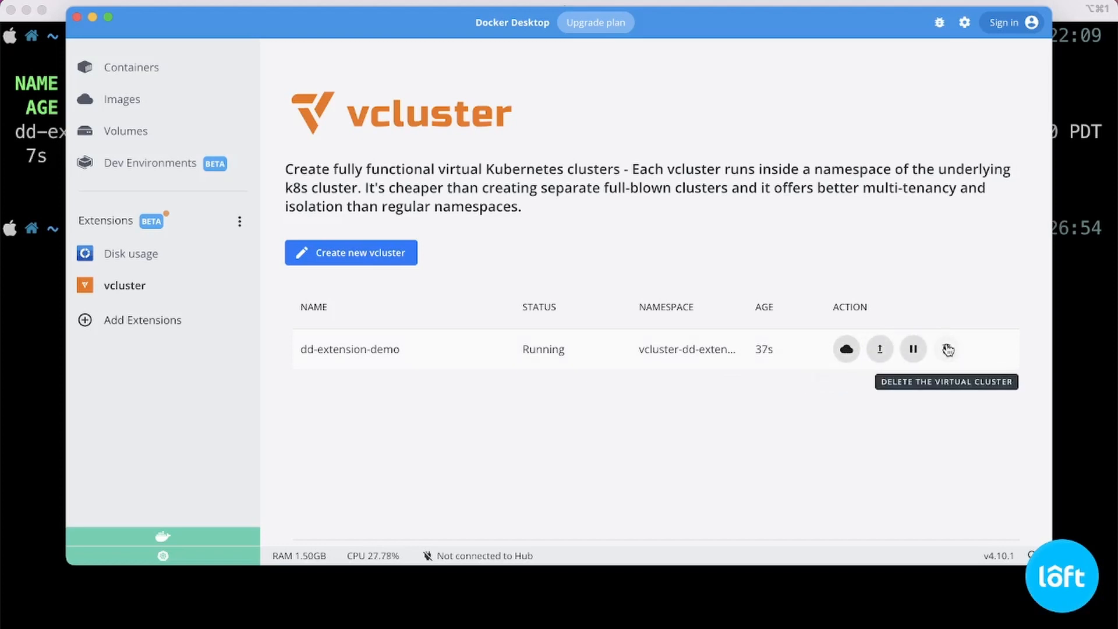
left_click(914, 349)
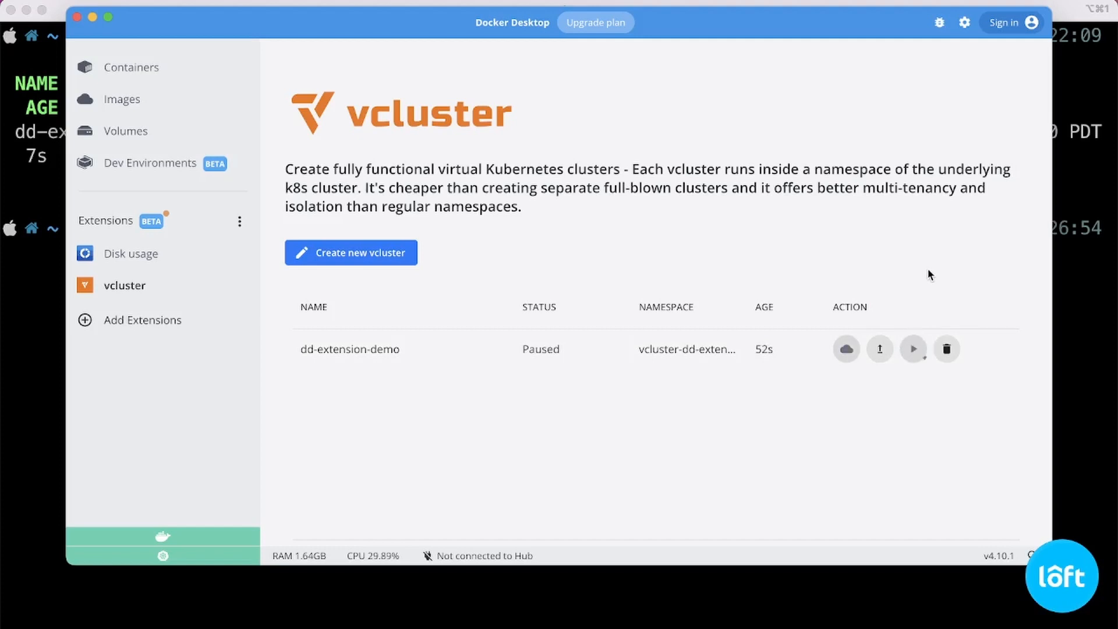
left_click(1100, 332)
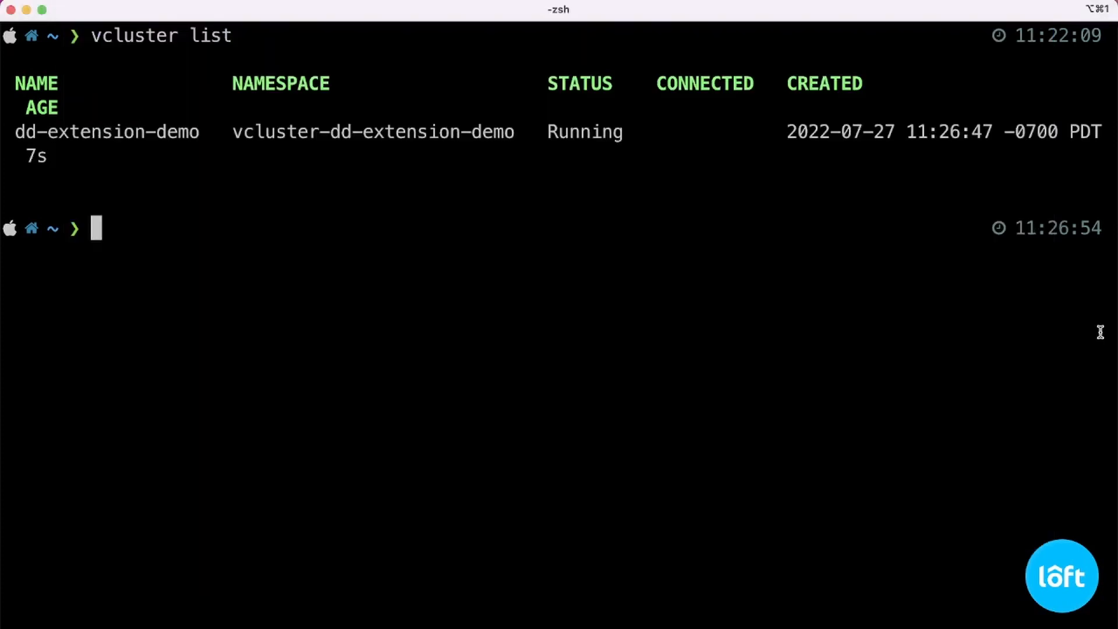
type("vcluster list")
key("Return")
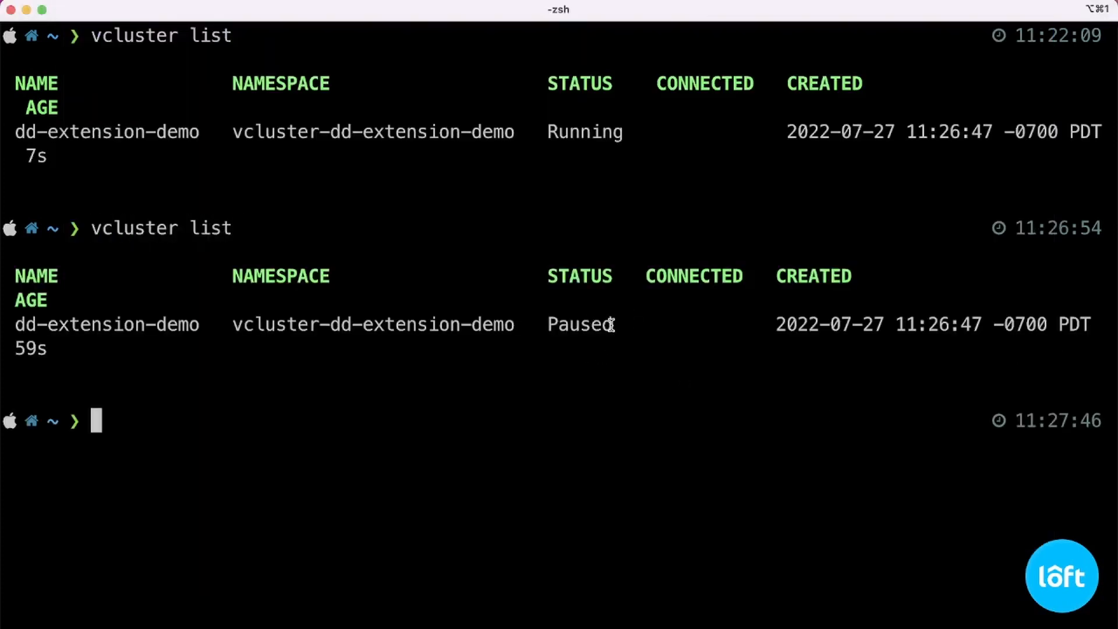
Step: Start the paused dd-extension-demo virtual cluster again in Docker Desktop, and recheck its status in the terminal with vcluster list
key("super+Tab")
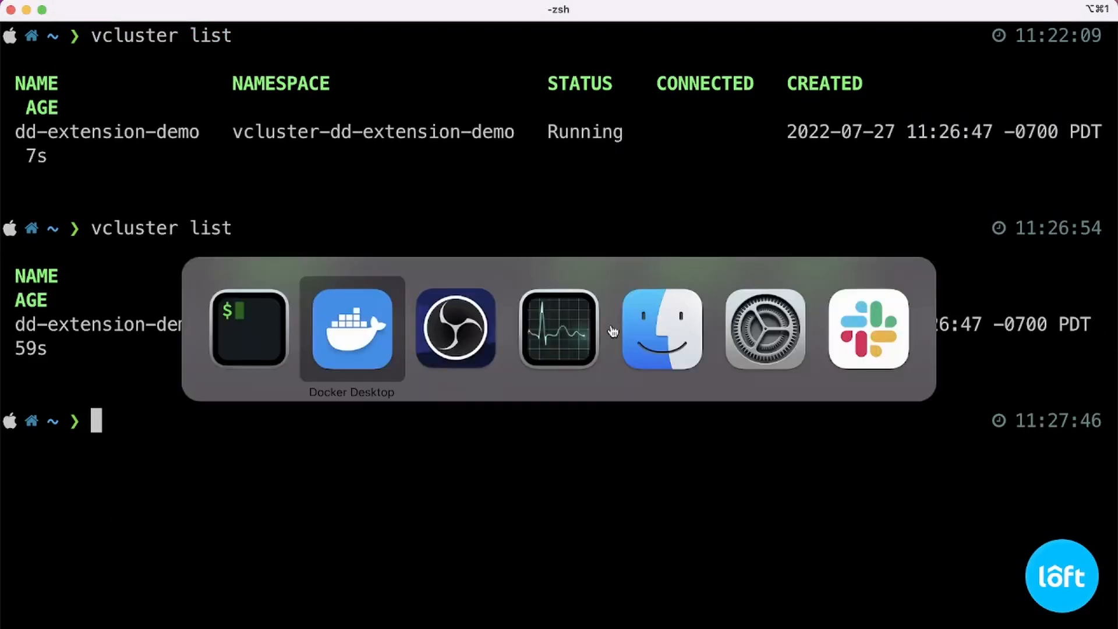
left_click(924, 349)
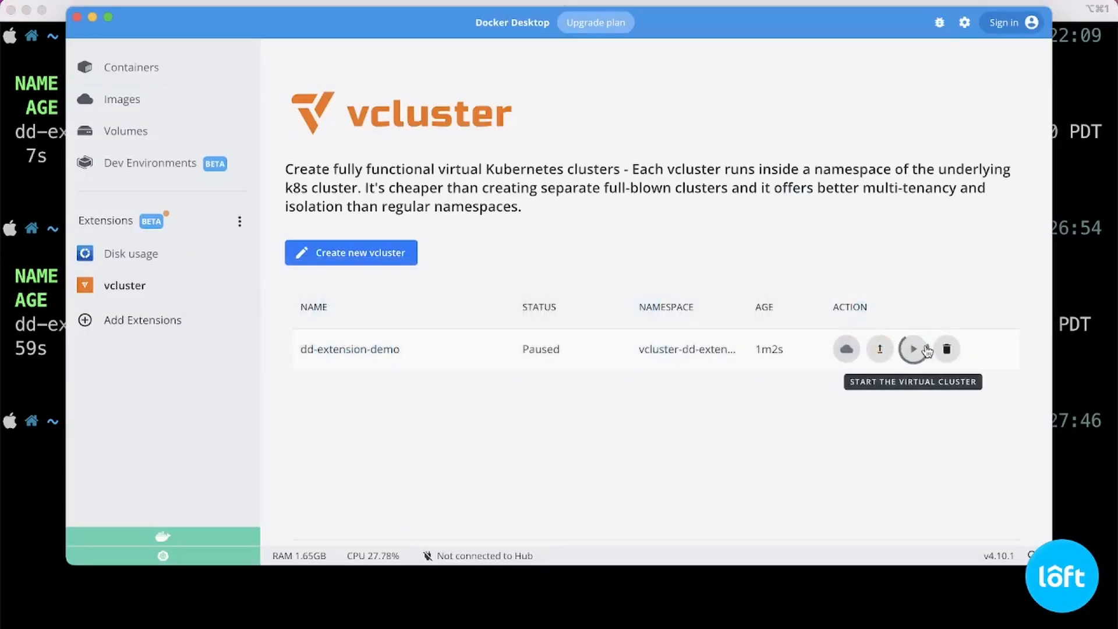
left_click(1055, 362)
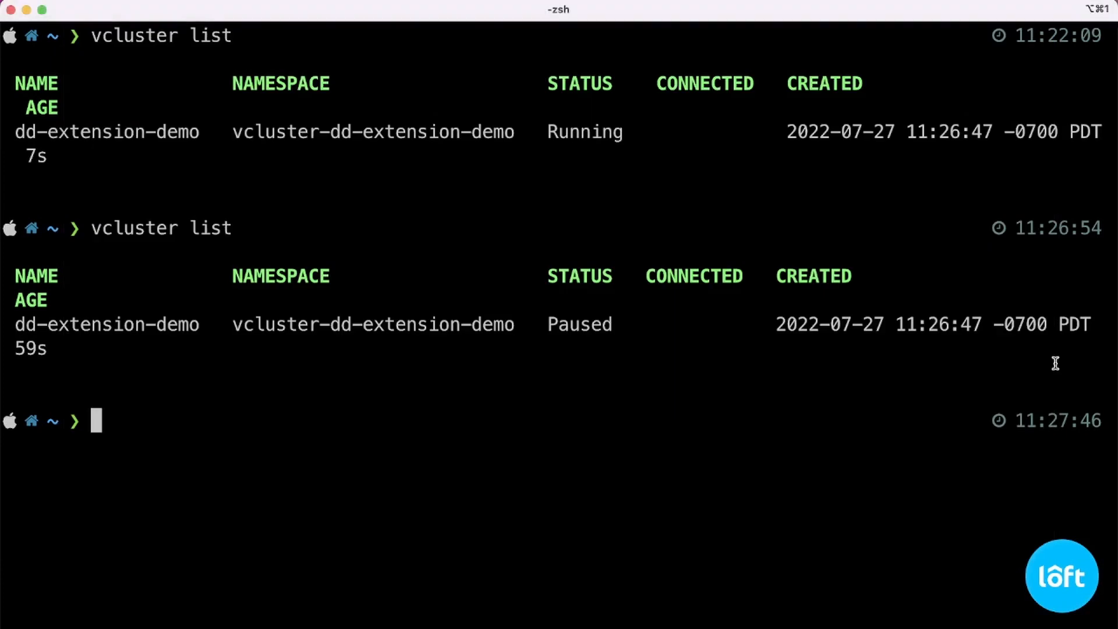
key("Up")
key("Return")
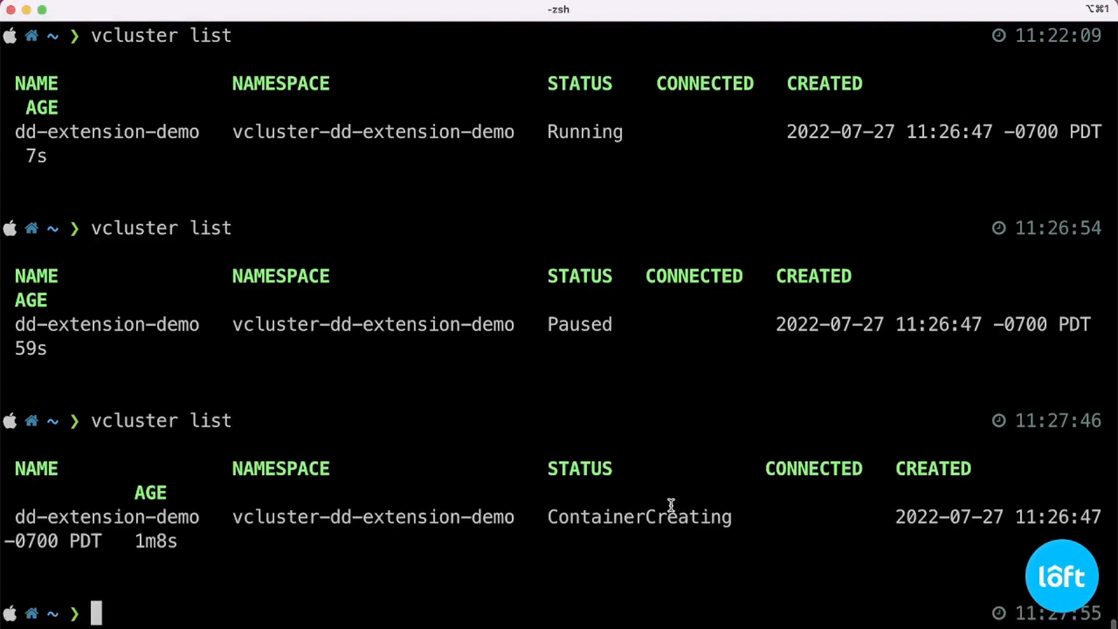
Step: Return to Docker Desktop and delete the dd-extension-demo virtual cluster, confirming the deletion
key("super+Tab")
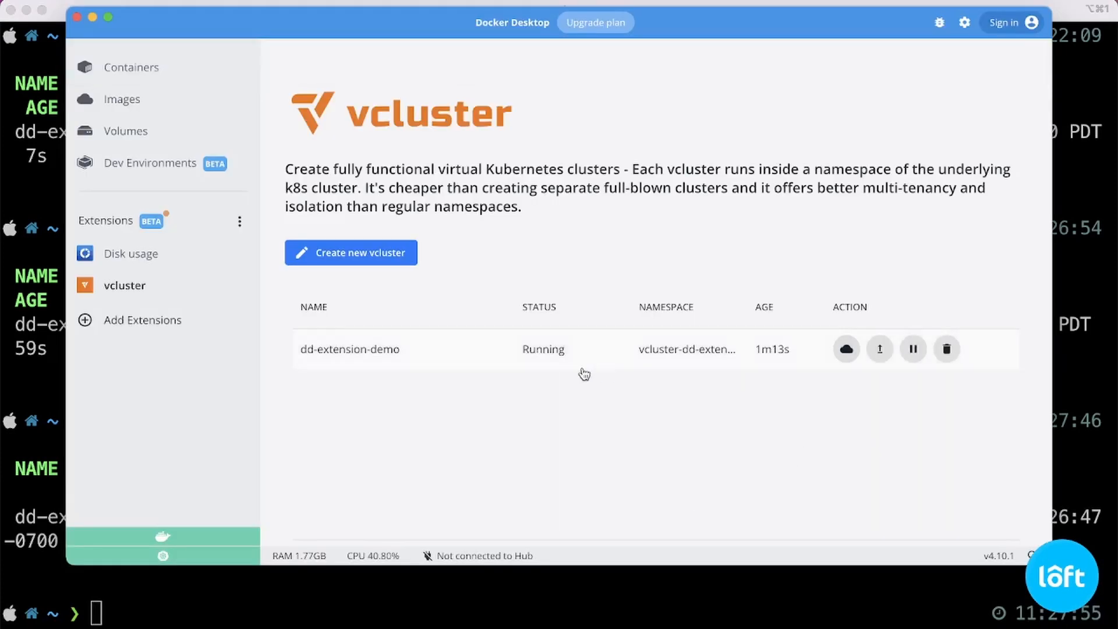
left_click(947, 349)
left_click(817, 332)
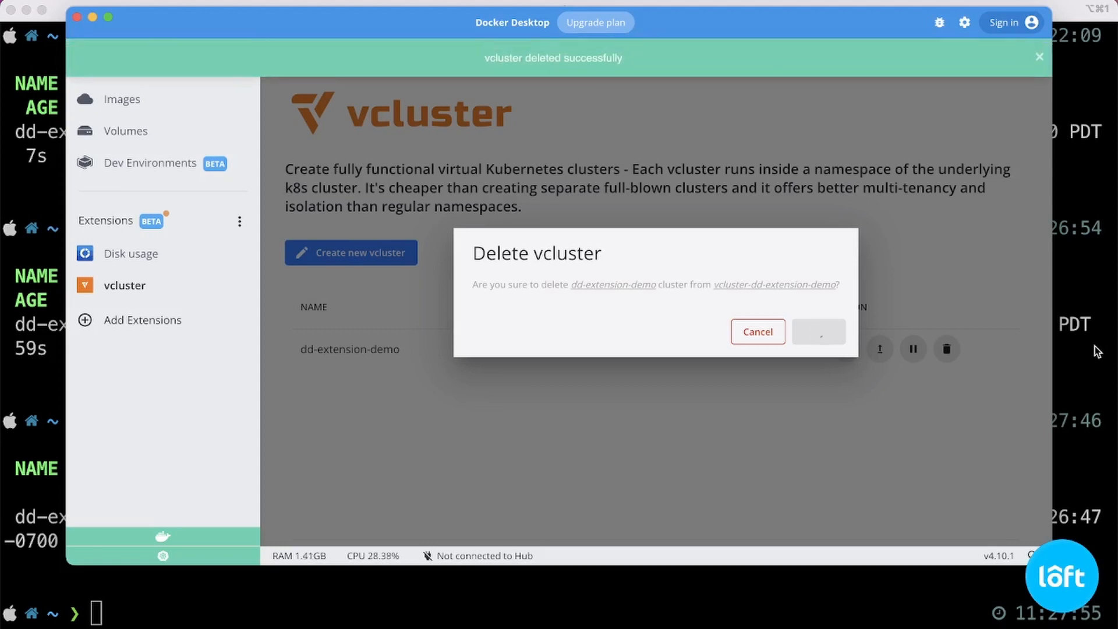
Step: List the Kubernetes namespaces in the terminal with k get ns, and return to Docker Desktop
key("super+Tab")
type("k get ns")
key("Return")
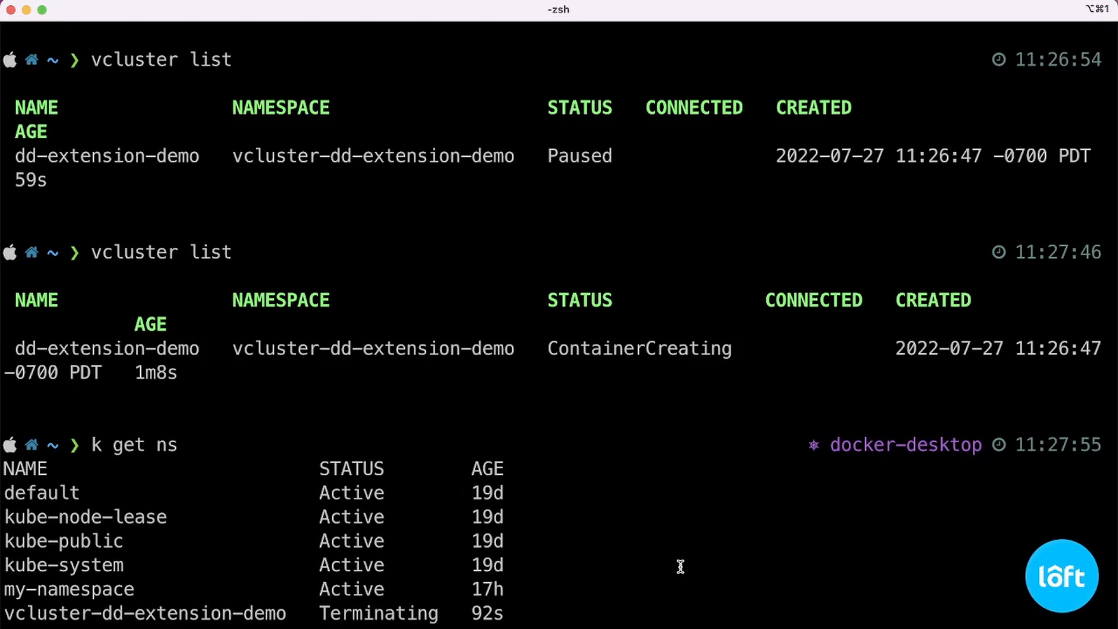
key("super+Tab")
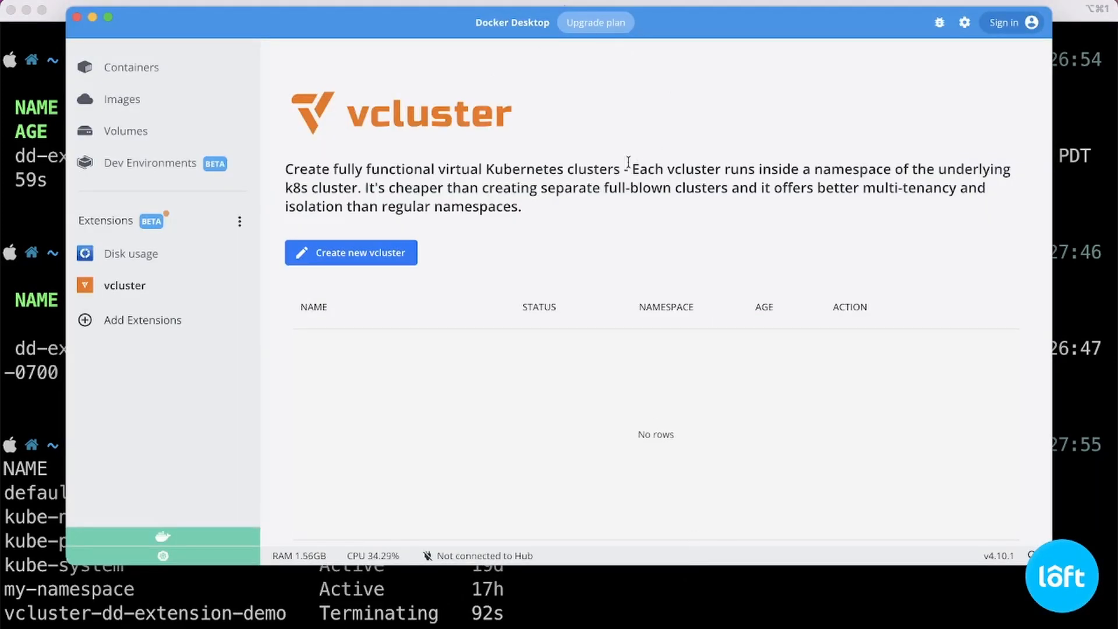